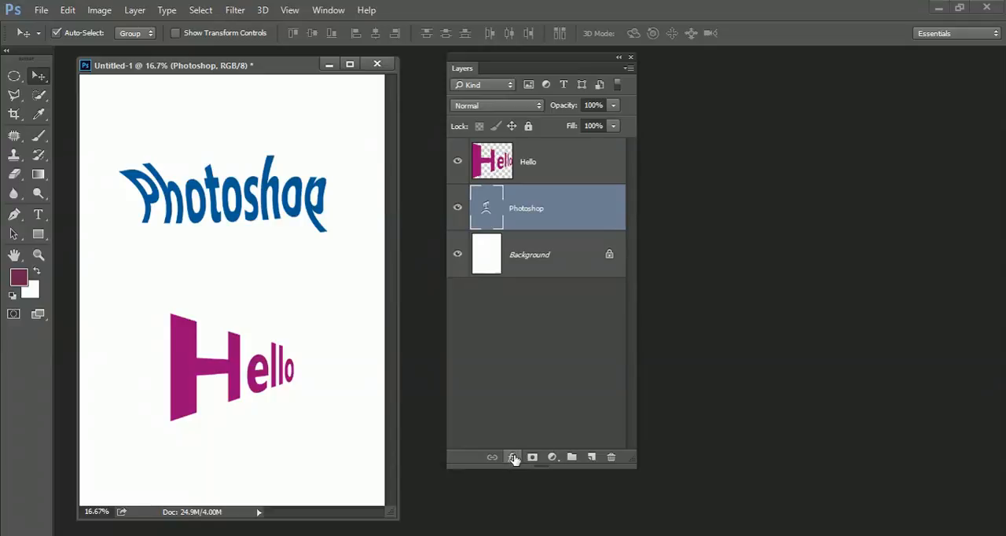
# Add a drop shadow to the Photoshop text layer with a 135° angle, 40 px distance and 9 px size
pyautogui.click(512, 457)
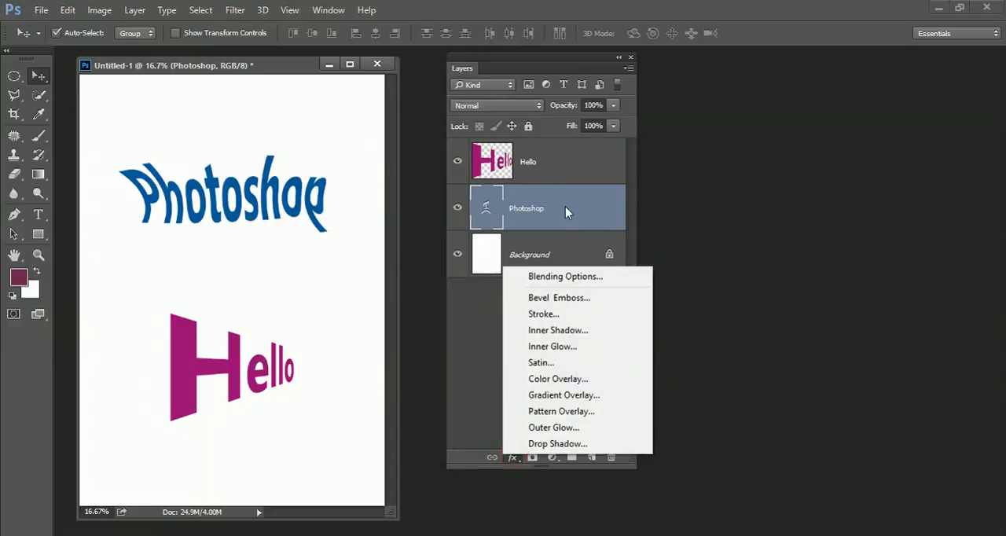
pyautogui.click(570, 444)
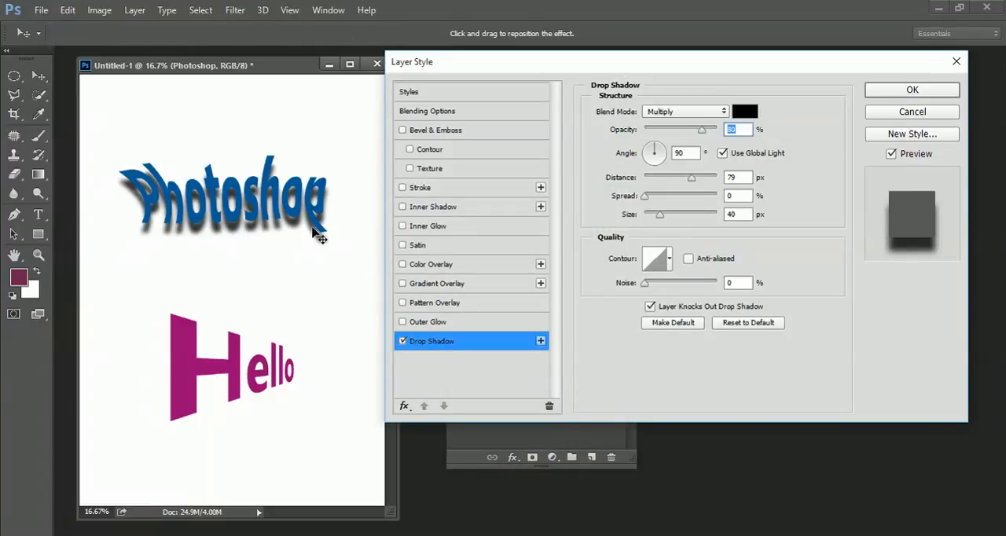
pyautogui.moveTo(692, 177); pyautogui.dragTo(675, 178)
pyautogui.moveTo(648, 146); pyautogui.dragTo(647, 147)
pyautogui.moveTo(659, 215); pyautogui.dragTo(648, 214)
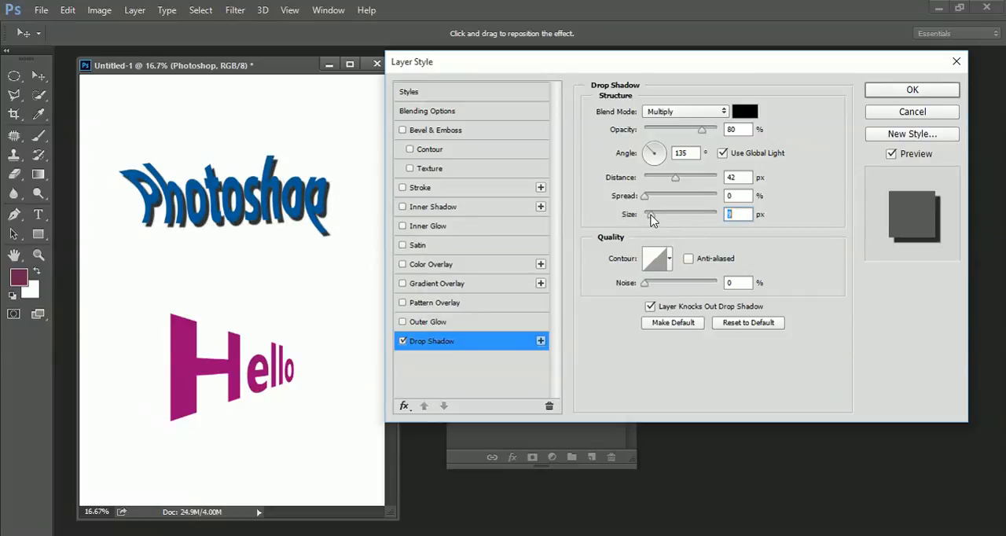
pyautogui.moveTo(675, 178); pyautogui.dragTo(674, 177)
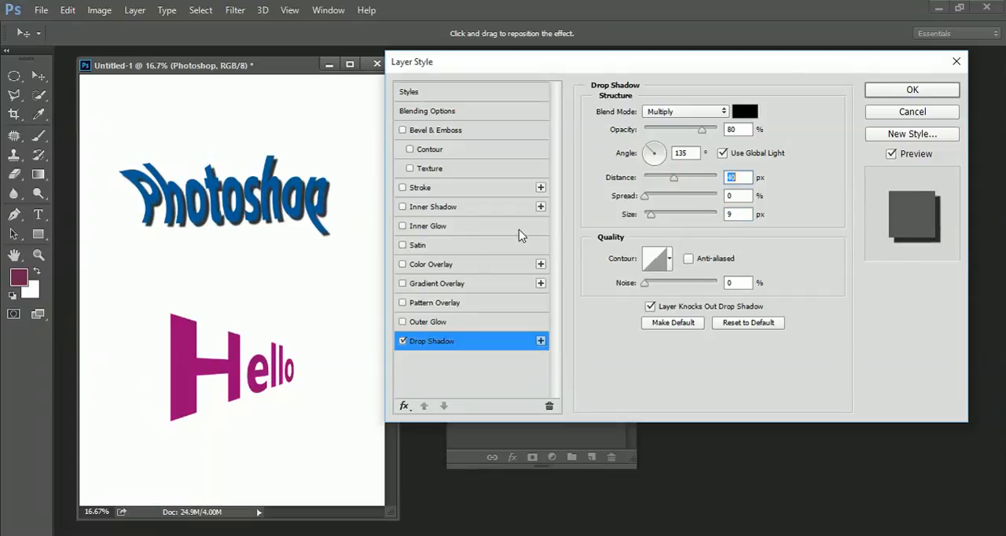
# Add a linear gradient overlay using the yellow, violet, orange and blue preset, at 176° and 79% scale
pyautogui.click(433, 284)
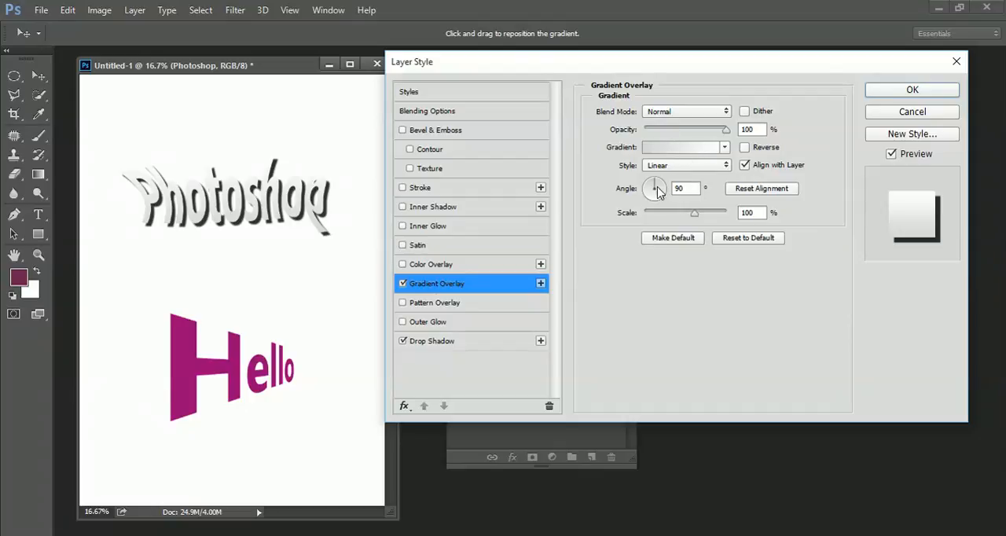
pyautogui.click(724, 147)
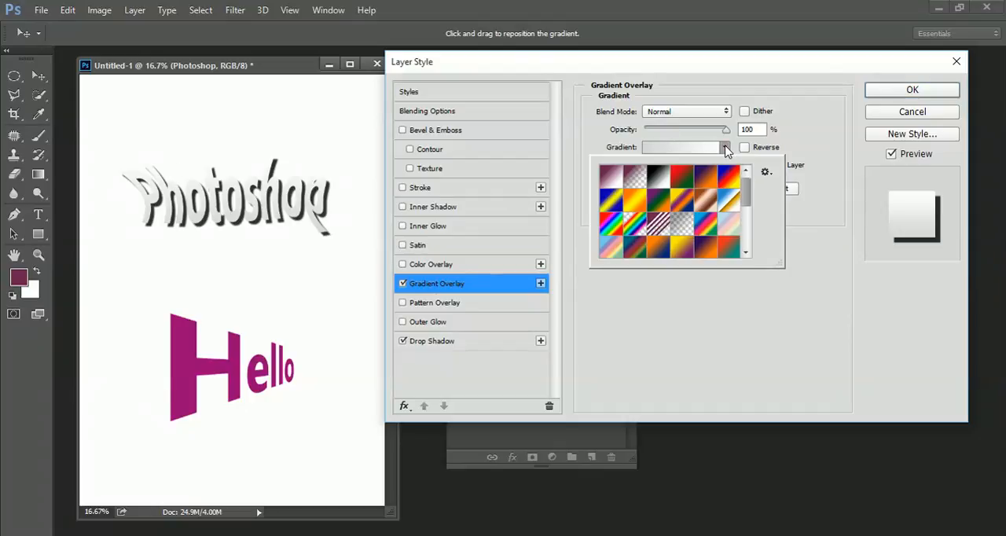
pyautogui.click(609, 177)
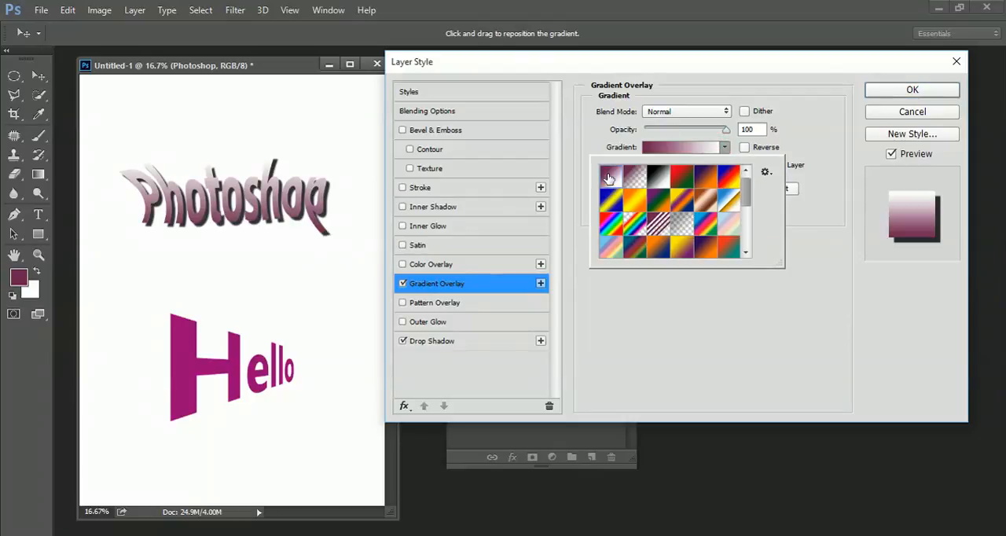
pyautogui.click(660, 201)
pyautogui.click(683, 201)
pyautogui.click(828, 108)
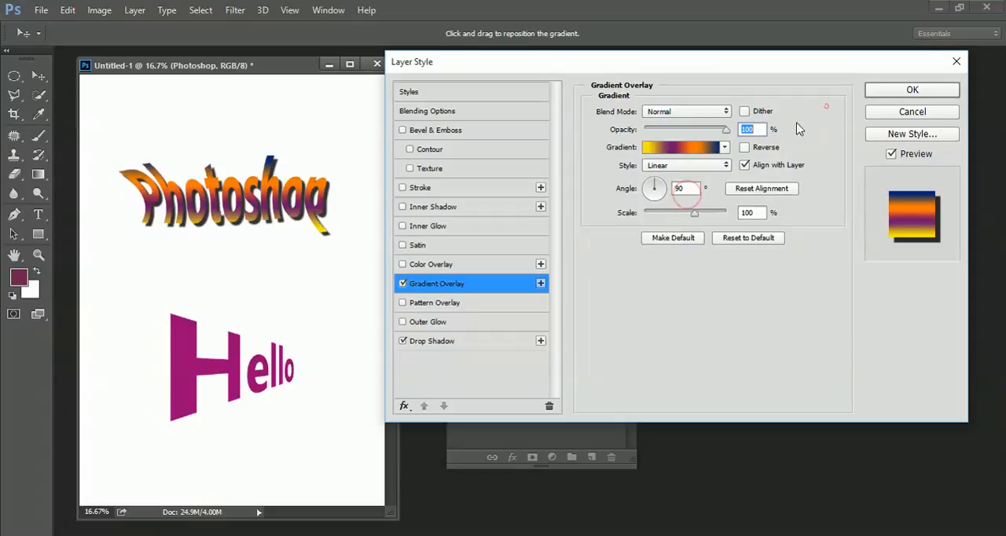
pyautogui.click(645, 189)
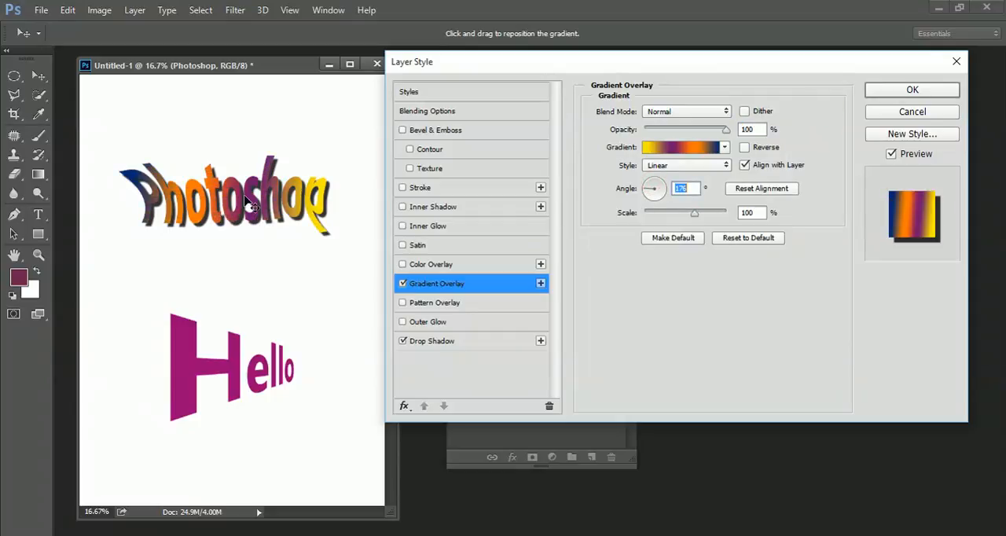
pyautogui.moveTo(683, 216)
pyautogui.mouseDown()
pyautogui.moveTo(652, 217)
pyautogui.moveTo(682, 209)
pyautogui.mouseUp()
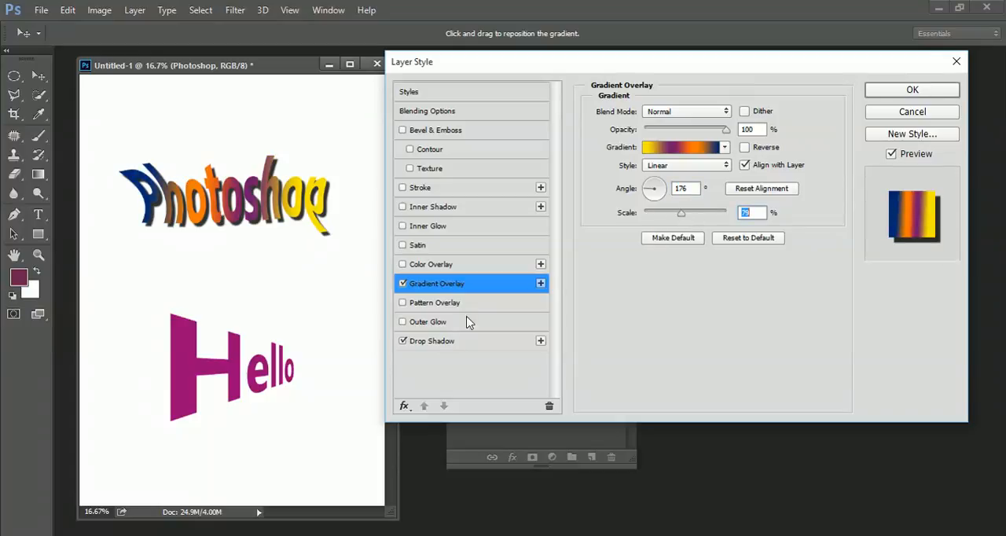
# Replace the gradient overlay with a pattern overlay, trying the yellow pattern and settling on the dark blue one
pyautogui.click(402, 283)
pyautogui.click(435, 303)
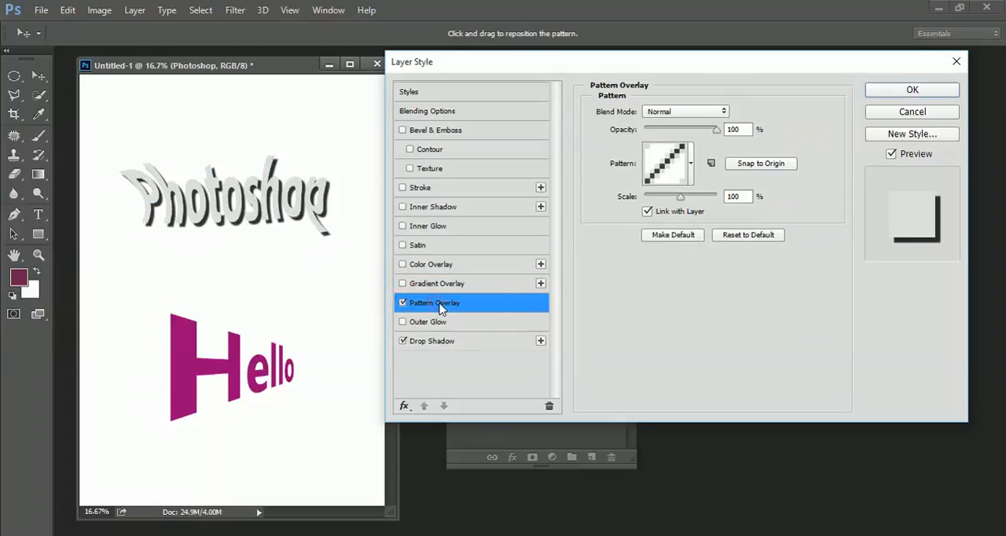
pyautogui.click(691, 164)
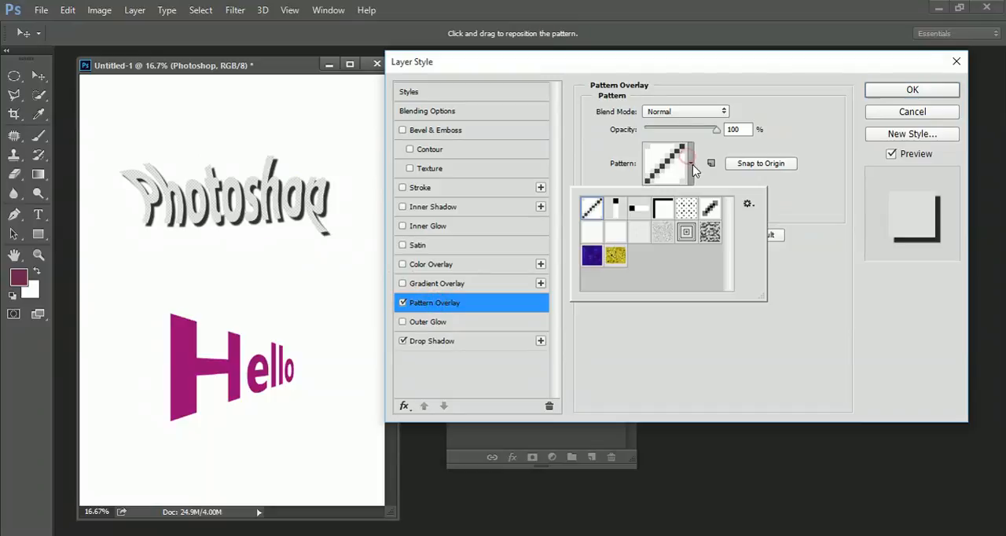
pyautogui.click(614, 256)
pyautogui.click(592, 256)
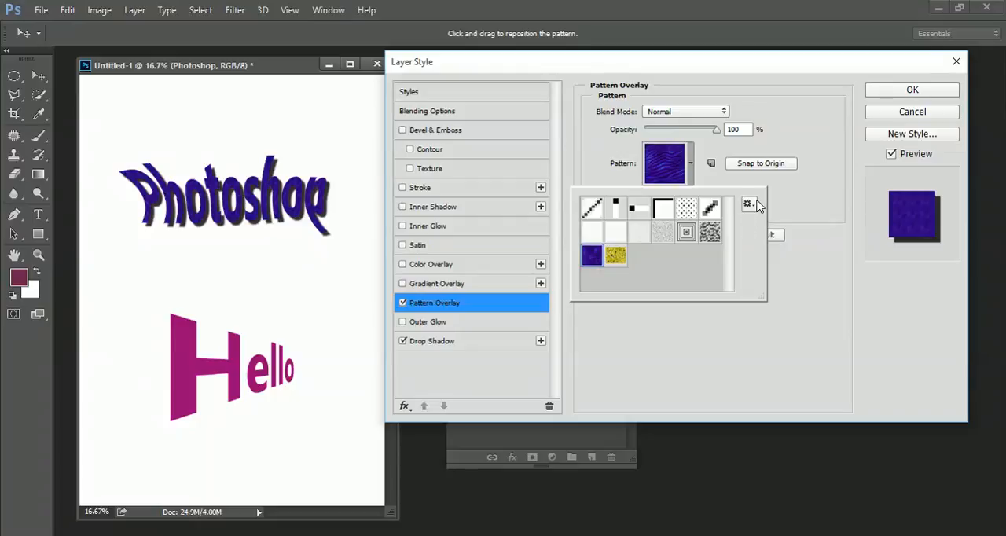
pyautogui.click(806, 177)
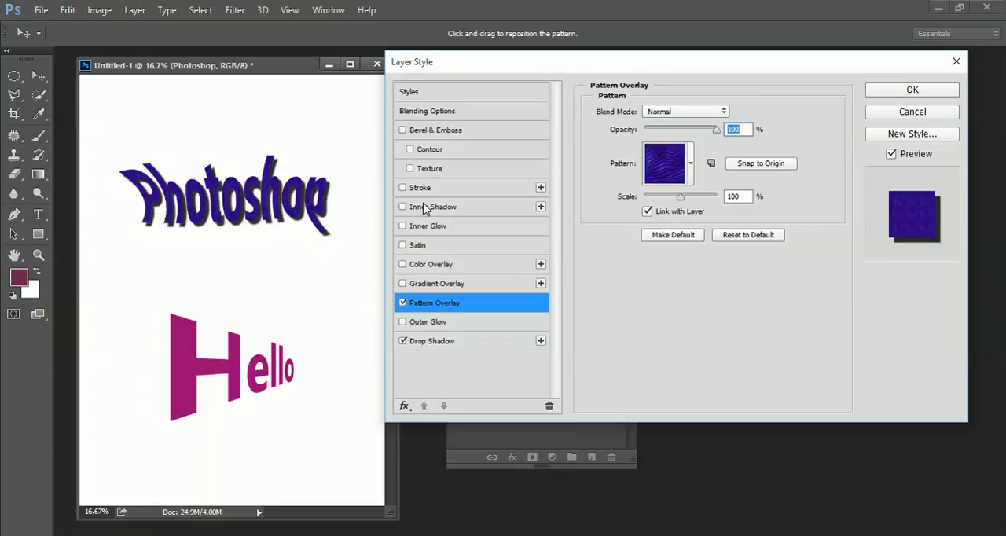
# Replace the pattern overlay and drop shadow with a pure red outside stroke of 16 px around the Photoshop text
pyautogui.click(402, 301)
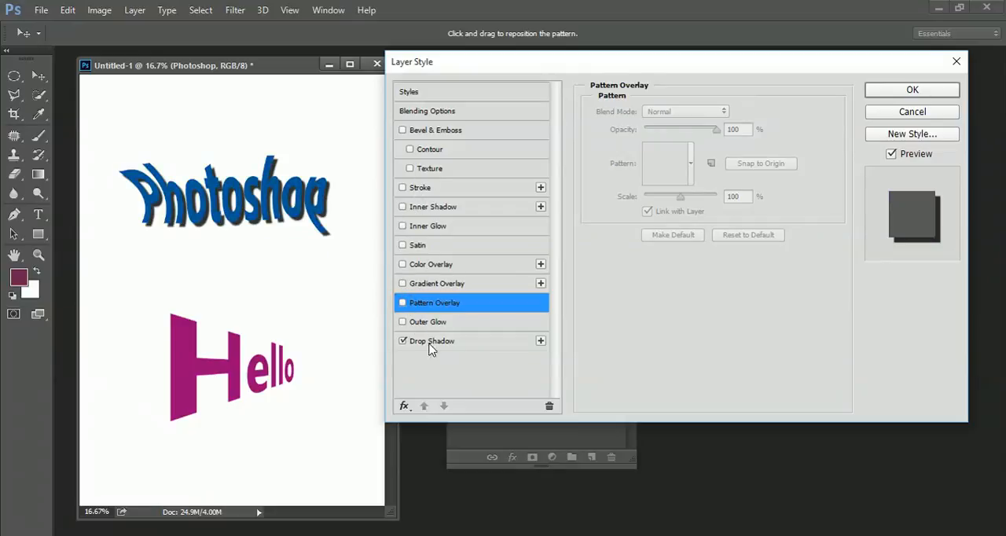
pyautogui.click(402, 341)
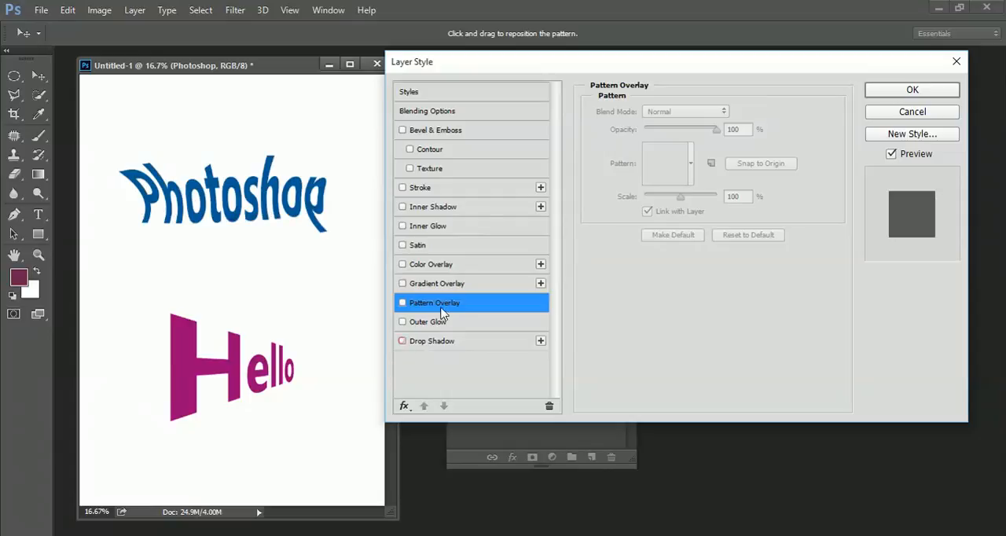
pyautogui.click(421, 187)
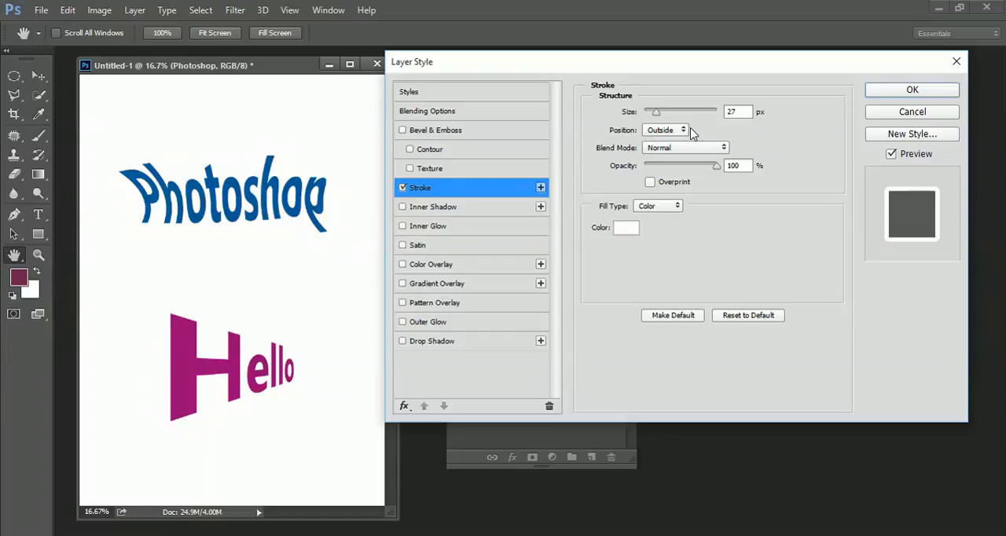
pyautogui.click(624, 228)
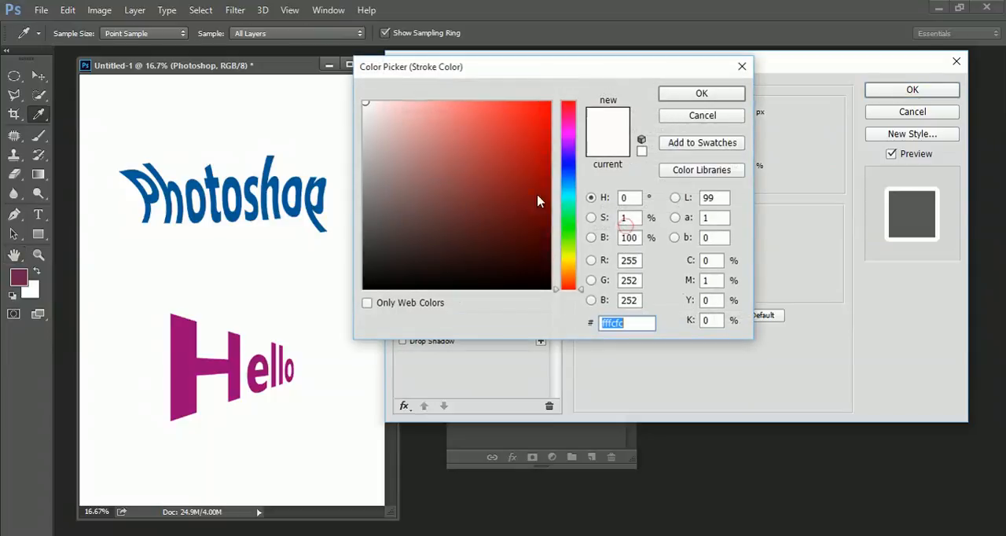
pyautogui.moveTo(539, 197)
pyautogui.mouseDown()
pyautogui.moveTo(532, 125)
pyautogui.moveTo(549, 103)
pyautogui.mouseUp()
pyautogui.click(701, 94)
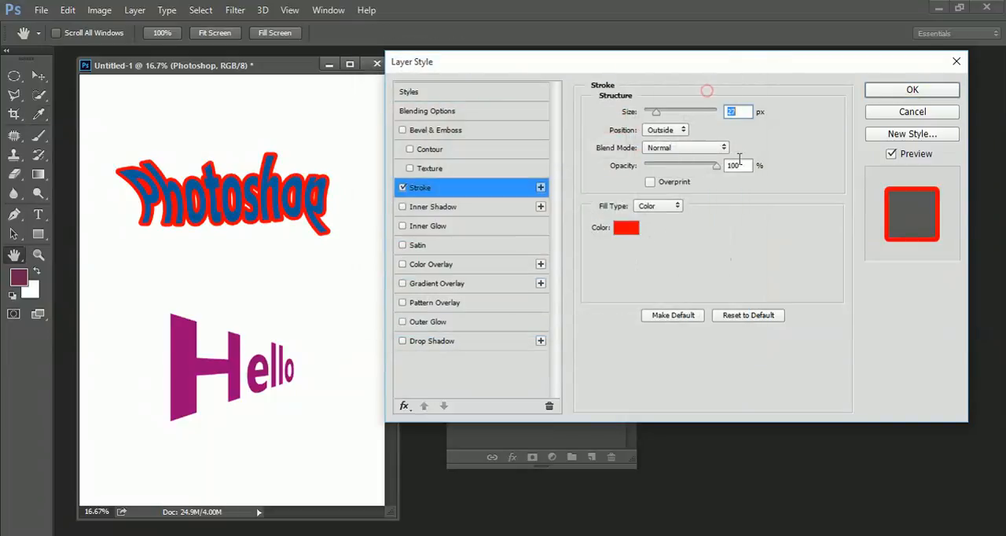
pyautogui.moveTo(659, 113); pyautogui.dragTo(653, 116)
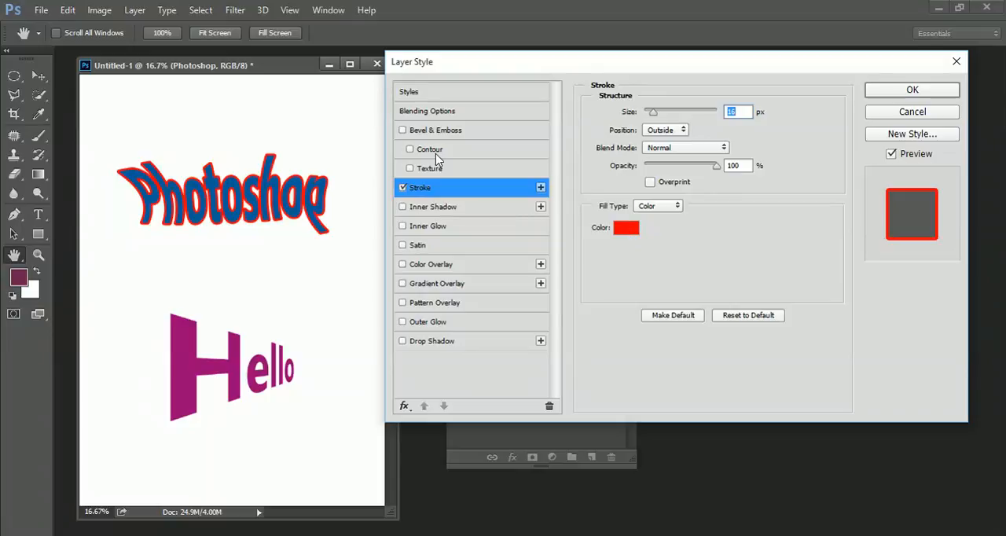
# Turn off the stroke and accept the layer style settings with no effects enabled
pyautogui.click(403, 187)
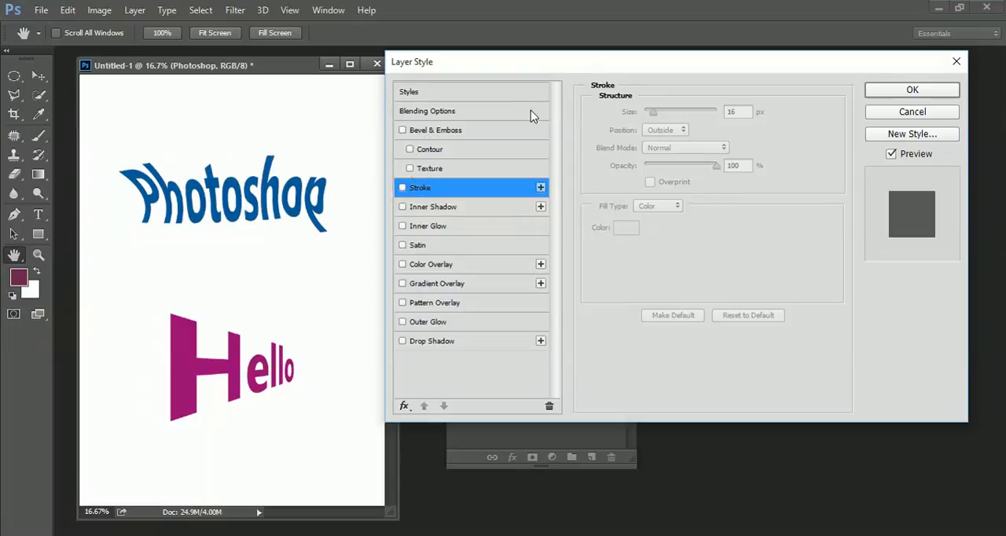
pyautogui.click(911, 88)
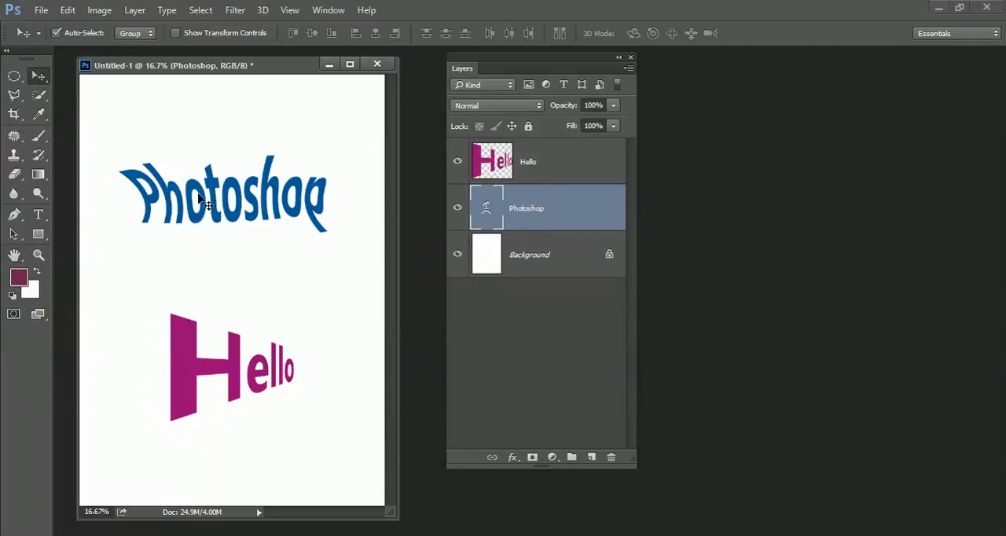
# Show the Styles panel as a separate, enlarged floating panel beside the Layers panel and close the other panels opened with it
pyautogui.click(328, 10)
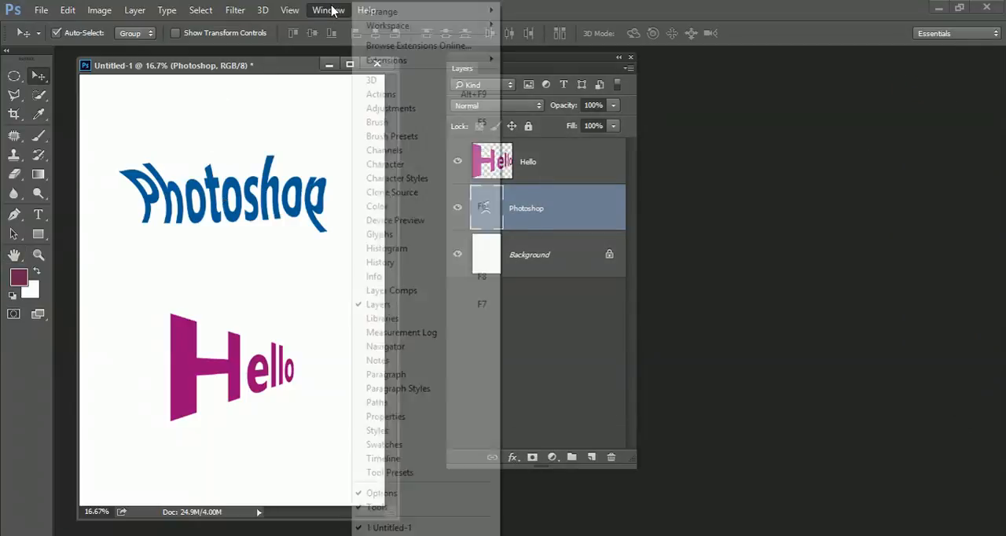
pyautogui.click(368, 432)
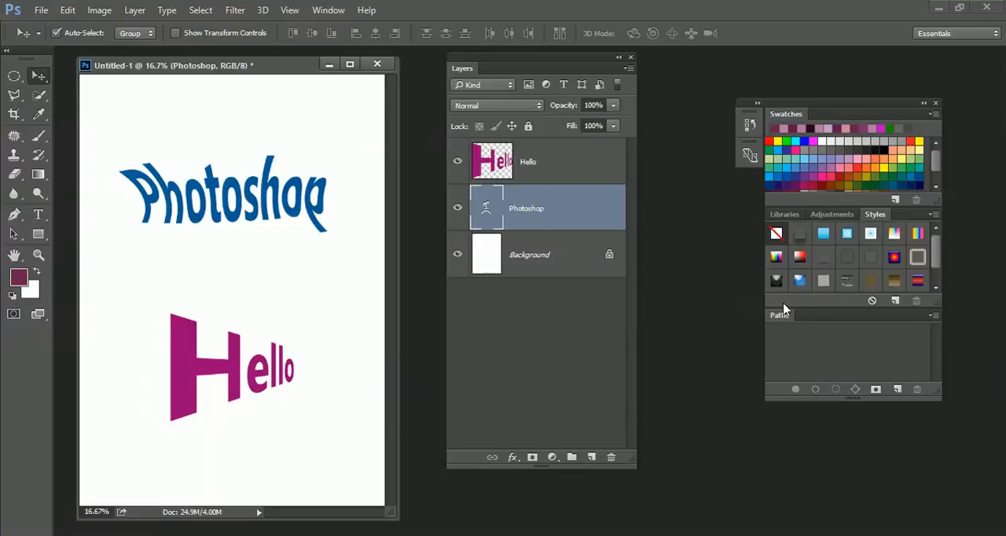
pyautogui.moveTo(876, 220); pyautogui.dragTo(721, 77)
pyautogui.click(934, 104)
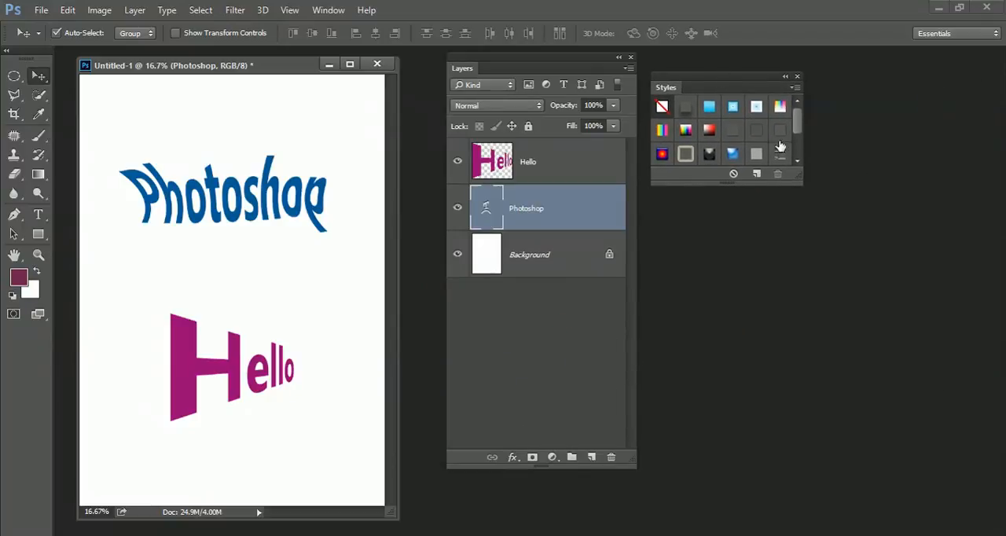
pyautogui.moveTo(795, 180); pyautogui.dragTo(805, 415)
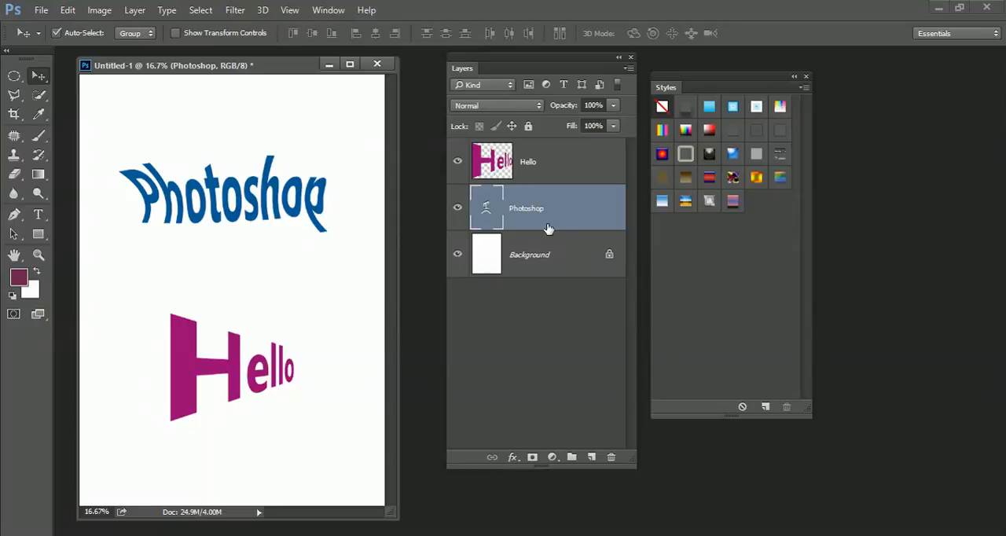
# Try several preset styles on the Photoshop layer, ending with the light blue preset built from multiple strokes
pyautogui.click(711, 177)
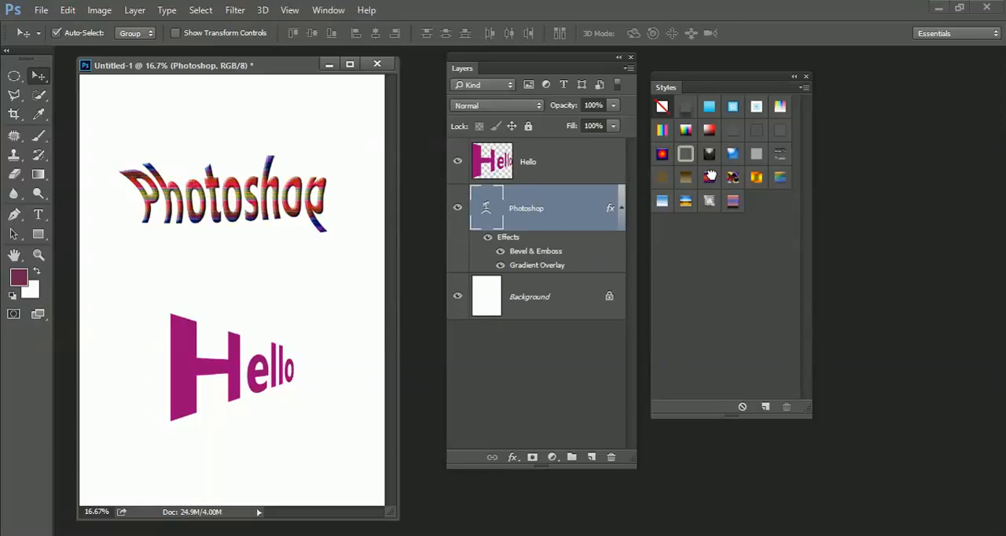
pyautogui.click(732, 202)
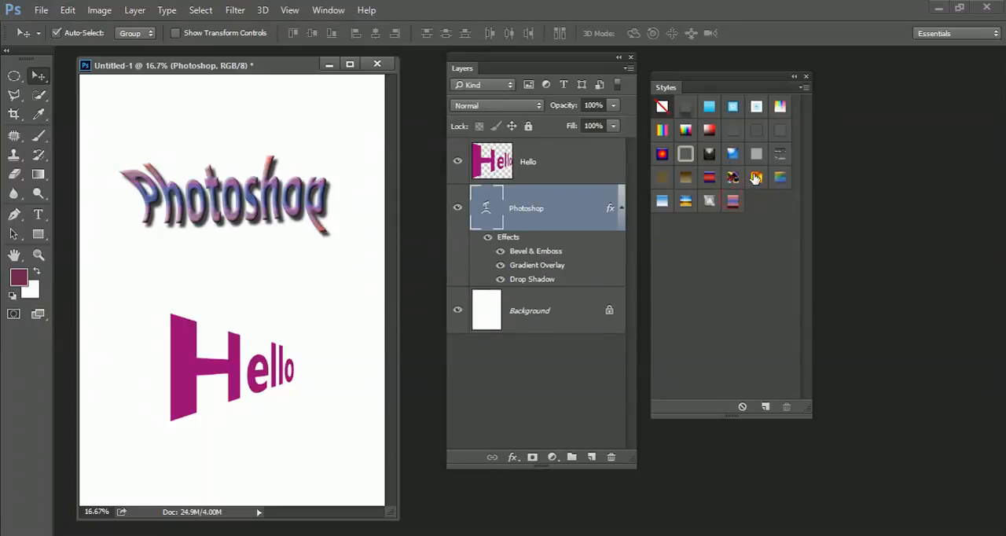
pyautogui.click(756, 177)
pyautogui.click(779, 178)
pyautogui.click(729, 153)
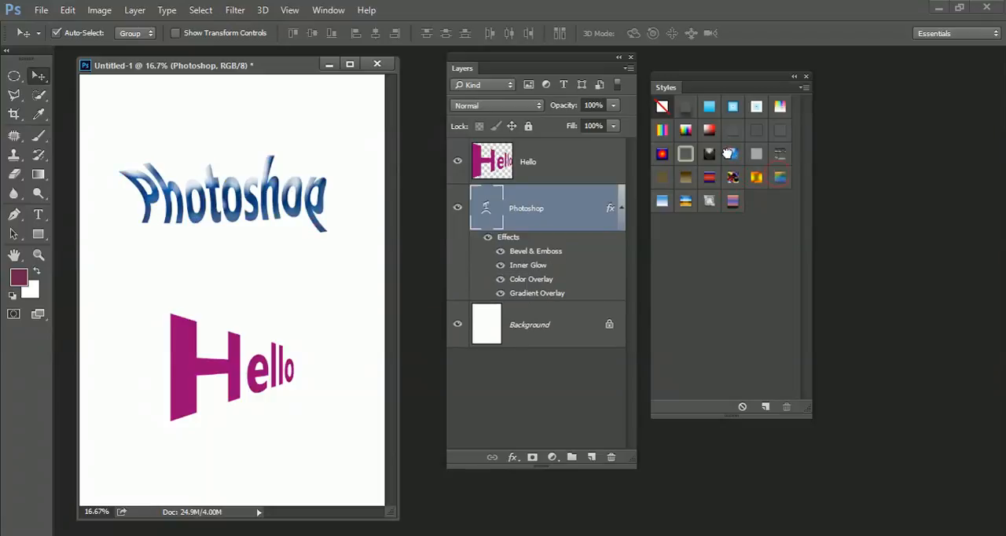
pyautogui.click(731, 110)
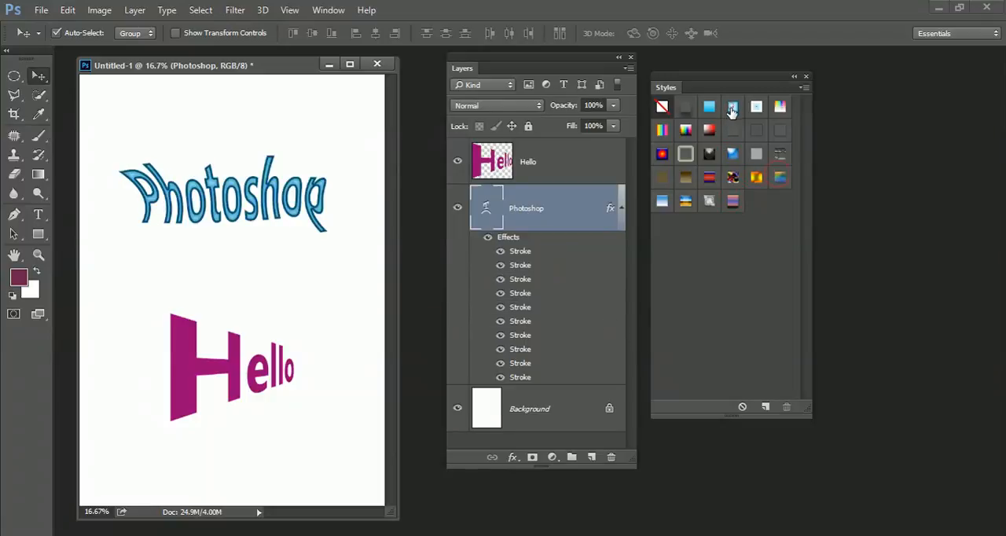
# Append the Text Effects 2 style set to the current style presets
pyautogui.click(803, 89)
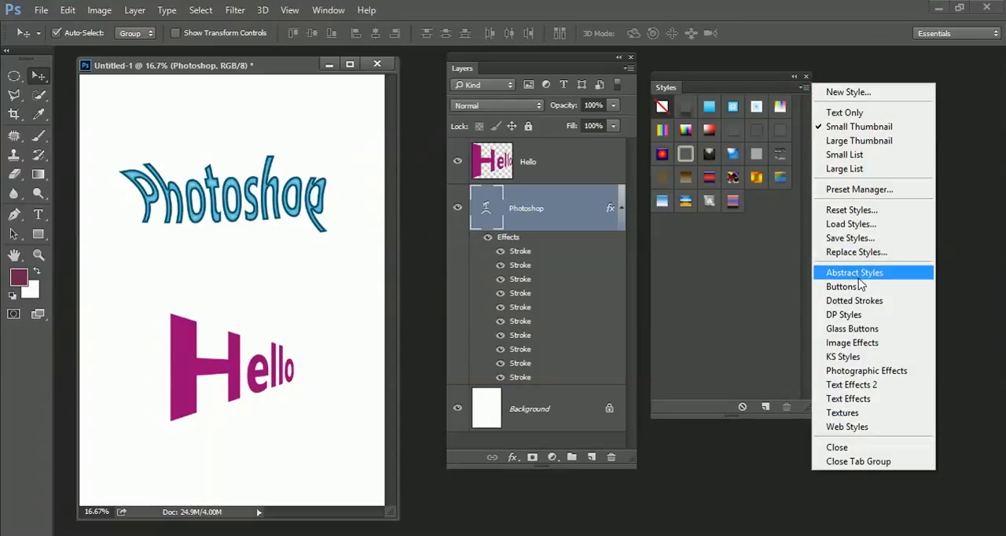
pyautogui.click(844, 385)
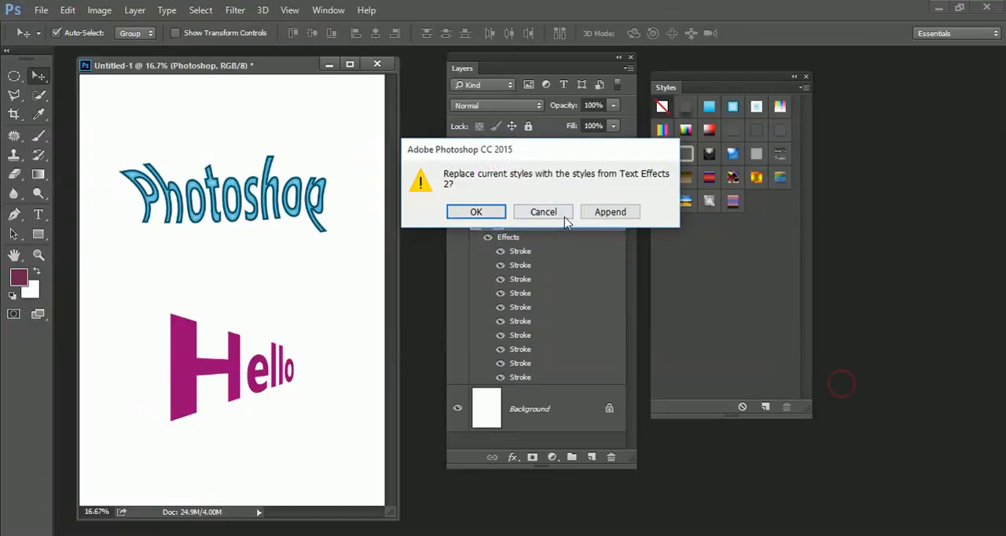
pyautogui.click(605, 225)
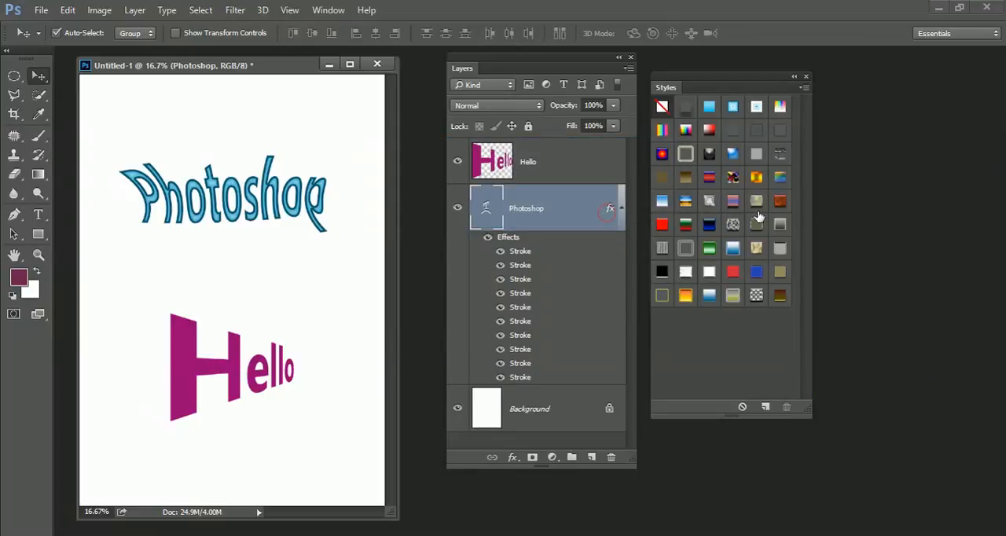
# Append the Web Styles and Glass Buttons style sets to the current style presets
pyautogui.click(803, 87)
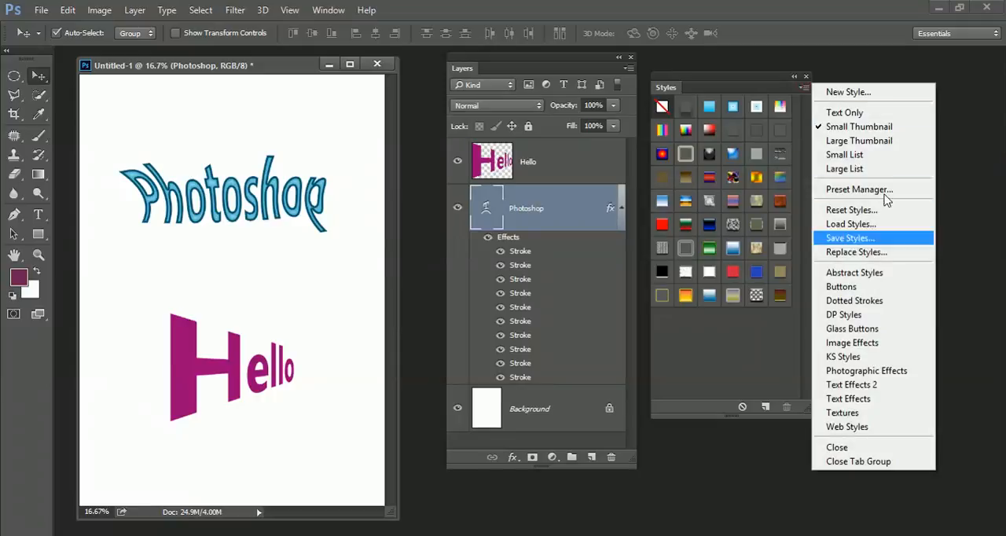
pyautogui.click(852, 427)
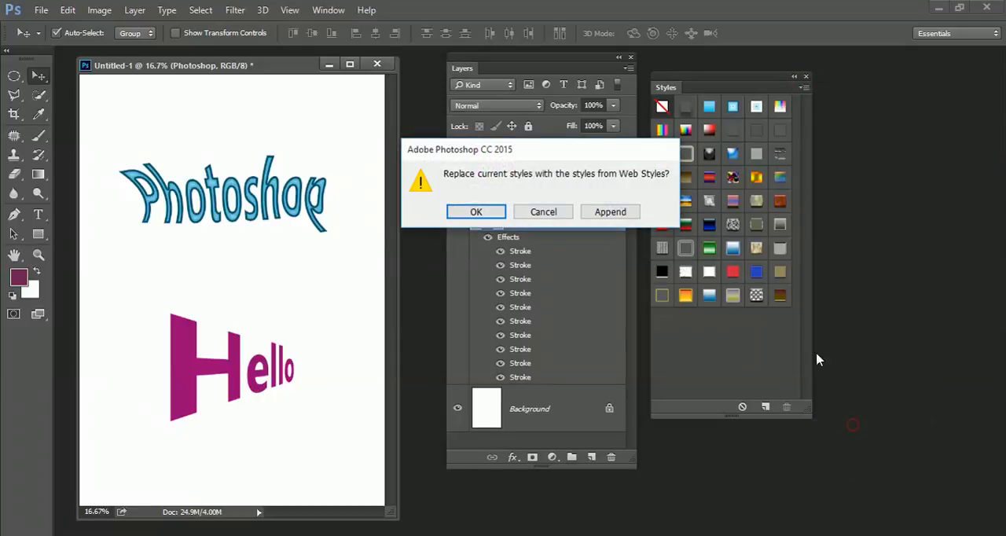
pyautogui.click(610, 209)
pyautogui.click(803, 88)
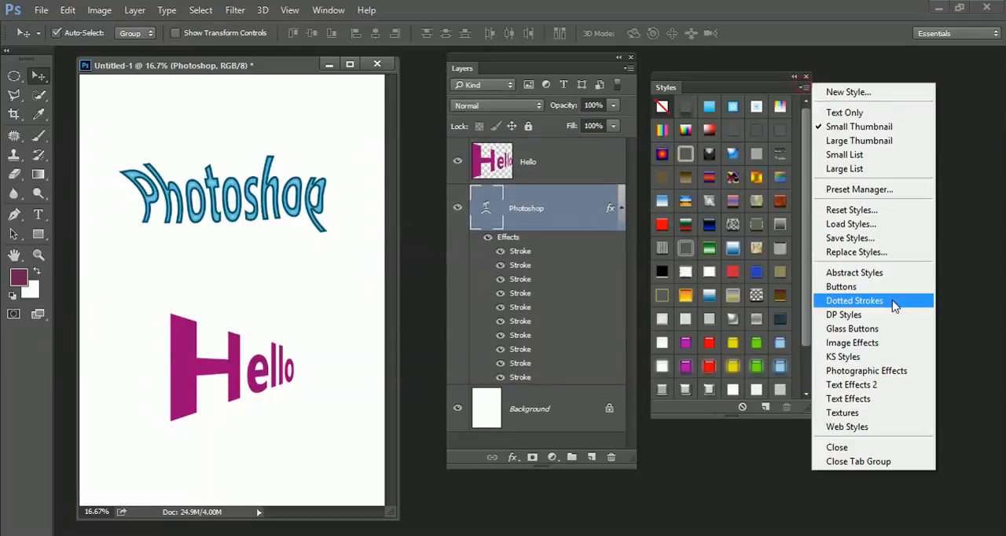
pyautogui.click(879, 336)
pyautogui.click(604, 211)
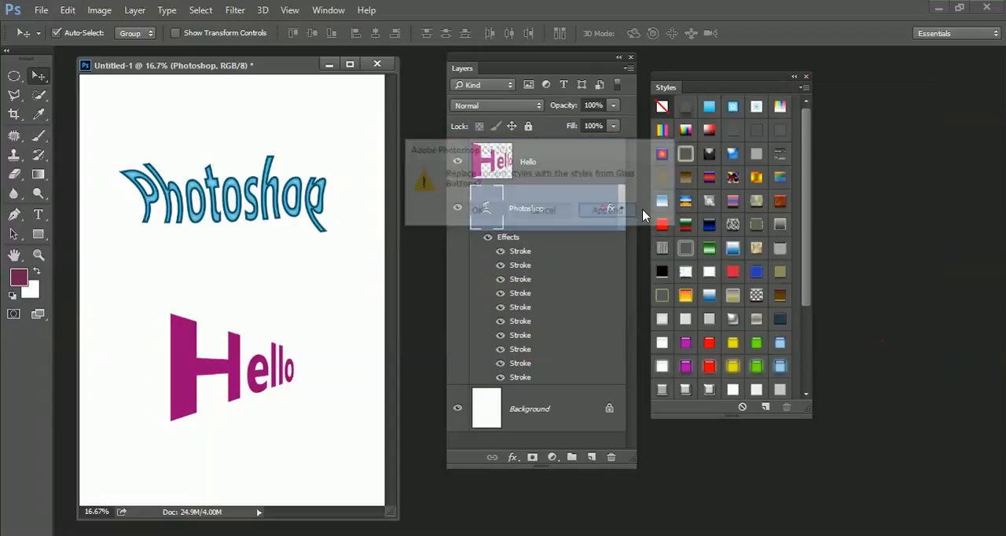
# Append the Image Effects style set to the current style presets
pyautogui.click(803, 88)
pyautogui.click(896, 344)
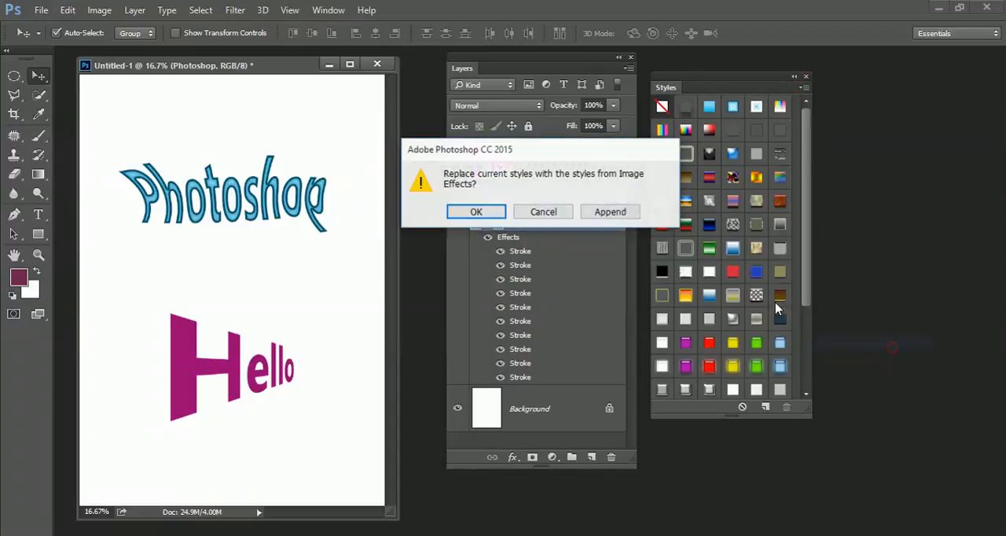
pyautogui.click(608, 210)
# Try green outline, yellow glass, red glass and chrome presets from the added sets on the Photoshop layer
pyautogui.moveTo(804, 257); pyautogui.dragTo(806, 353)
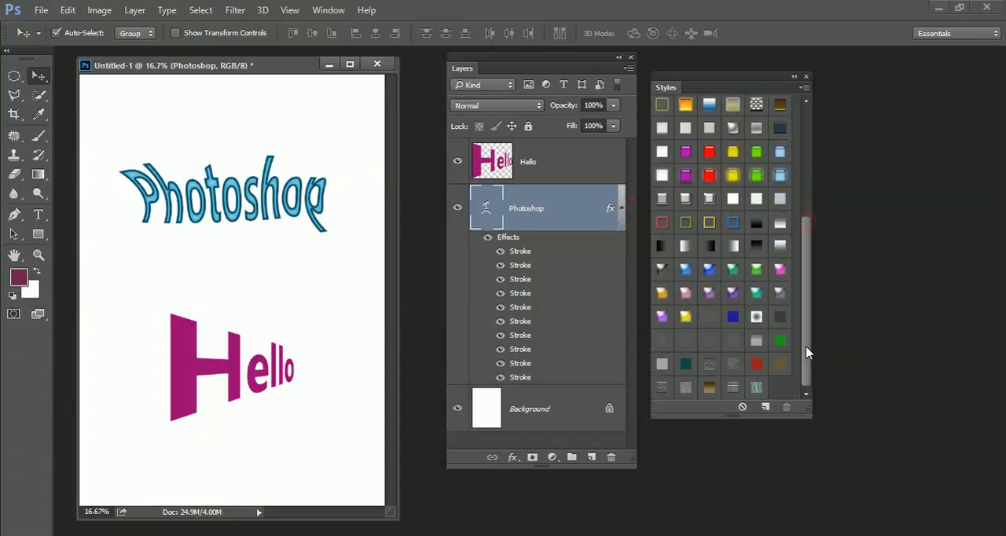
pyautogui.click(686, 223)
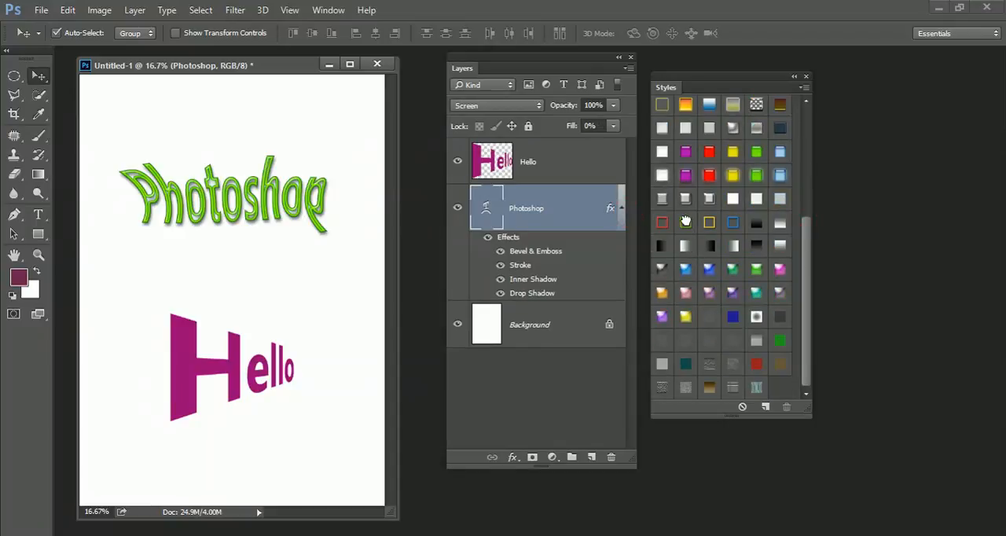
pyautogui.click(709, 219)
pyautogui.click(733, 173)
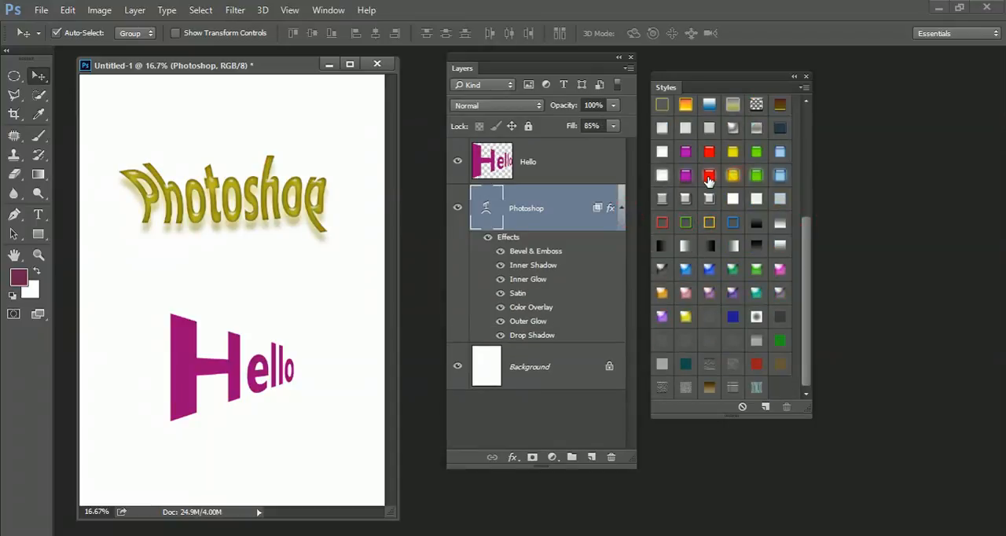
pyautogui.click(707, 178)
pyautogui.click(706, 200)
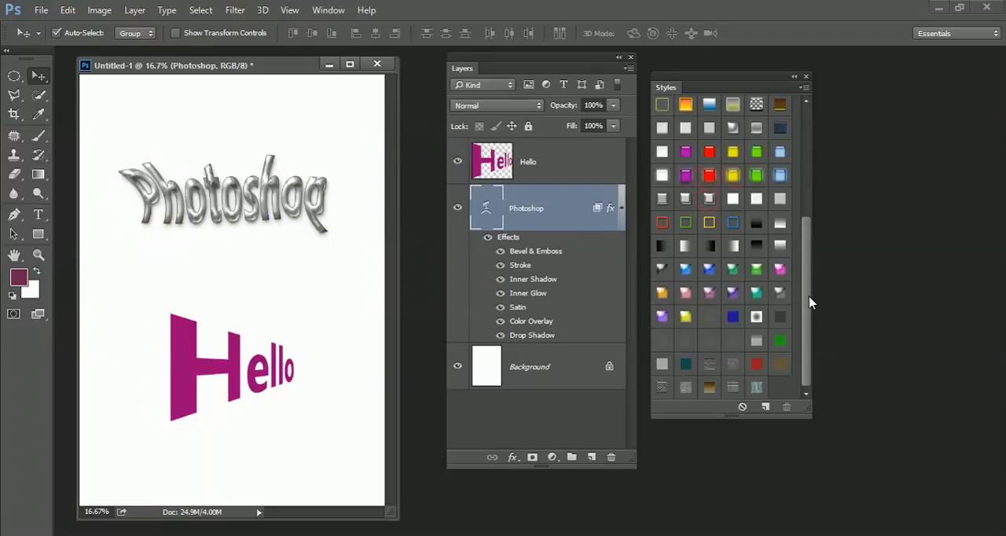
# Try several presets from the earlier rows on the Photoshop layer, ending with the reddish-brown textured bevel preset
pyautogui.moveTo(803, 324); pyautogui.dragTo(797, 216)
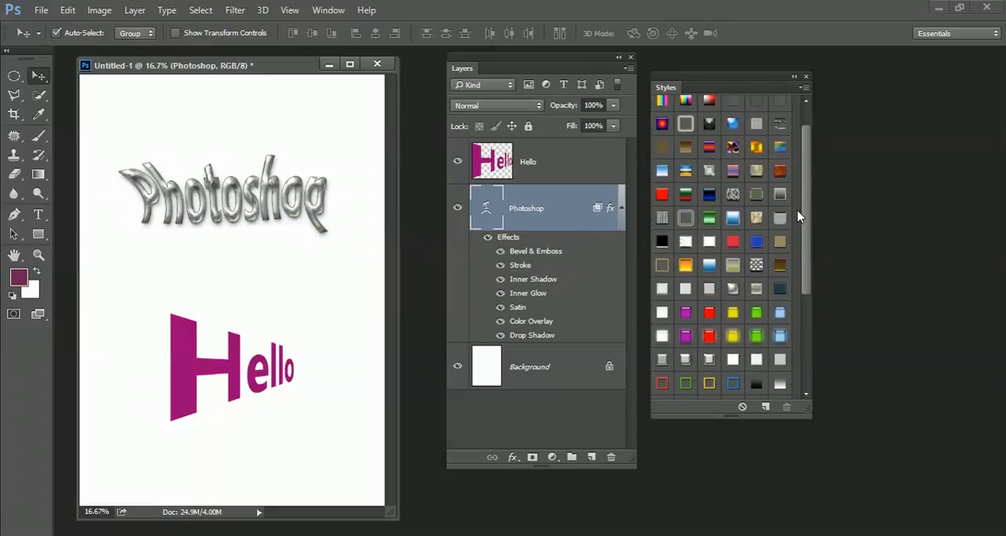
pyautogui.click(758, 289)
pyautogui.click(687, 219)
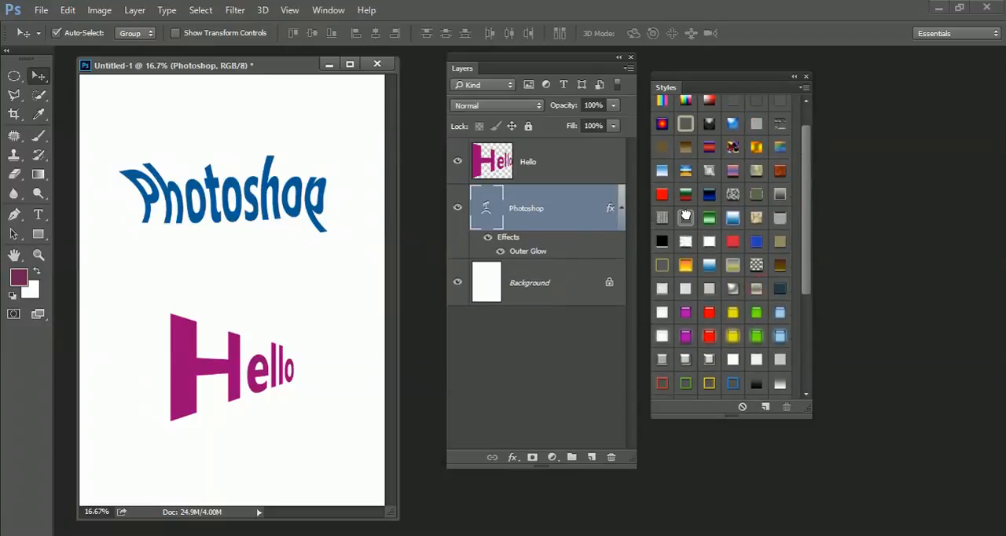
pyautogui.click(732, 194)
pyautogui.click(754, 174)
pyautogui.click(781, 169)
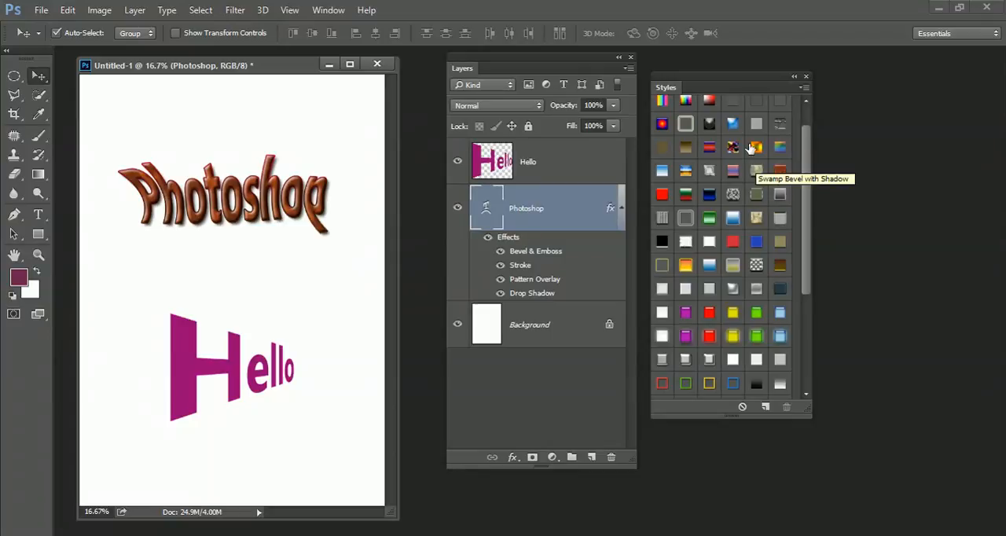
# Apply the glowing red glass button preset to the Photoshop layer
pyautogui.moveTo(803, 258); pyautogui.dragTo(782, 290)
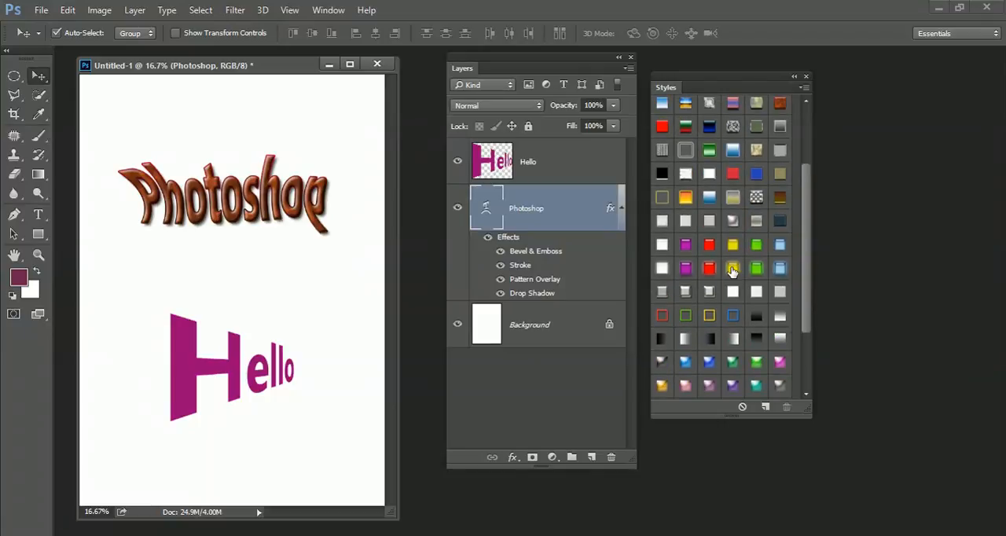
pyautogui.click(708, 269)
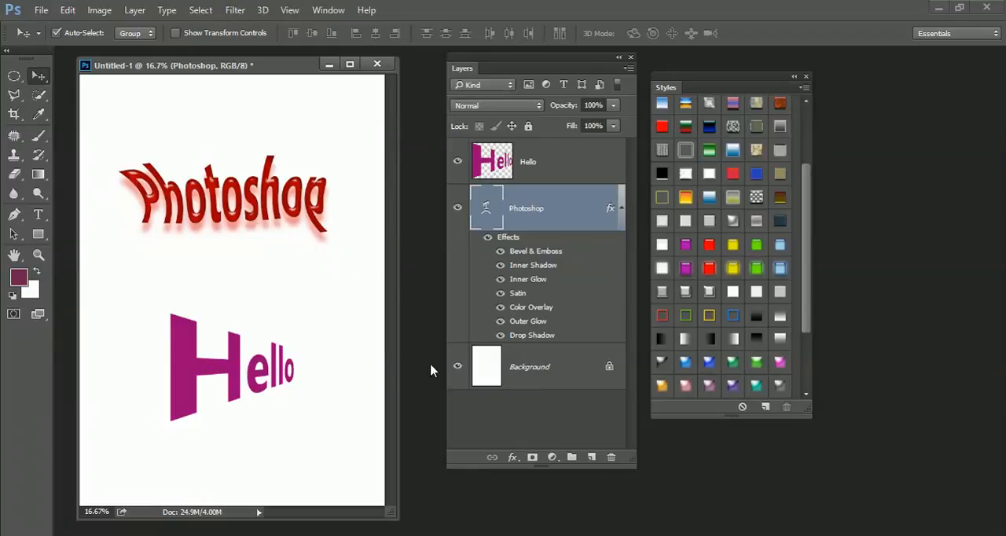
# Change the Photoshop layer's Color Overlay to teal #239e91 and accept the layer style
pyautogui.doubleClick(546, 307)
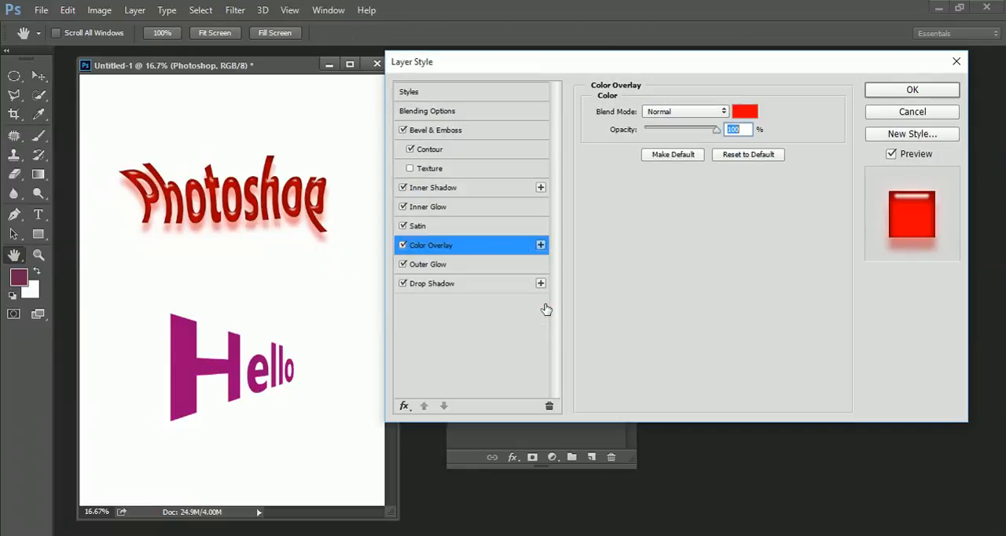
pyautogui.click(753, 112)
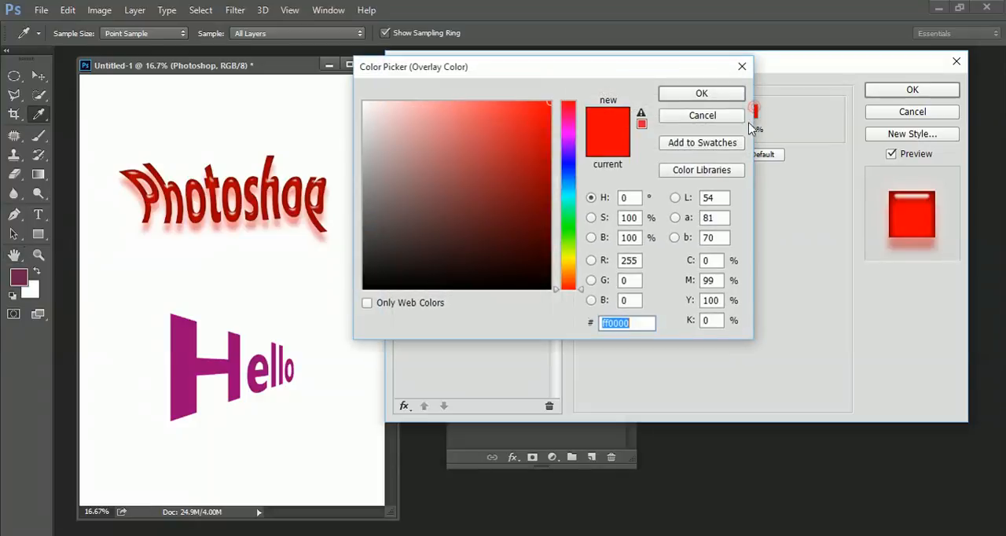
pyautogui.click(567, 197)
pyautogui.moveTo(489, 208)
pyautogui.mouseDown()
pyautogui.moveTo(503, 177)
pyautogui.moveTo(521, 184)
pyautogui.moveTo(504, 171)
pyautogui.mouseUp()
pyautogui.click(719, 93)
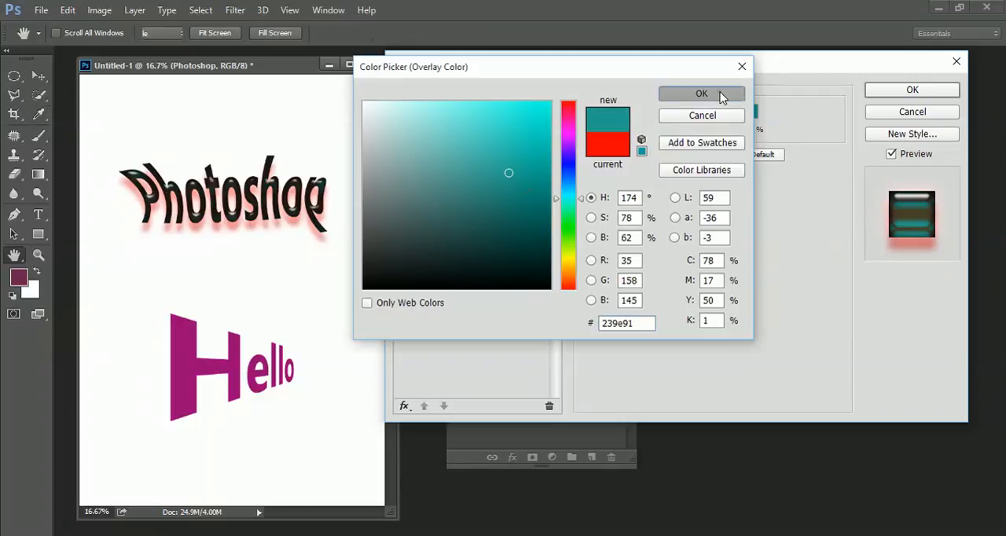
pyautogui.click(880, 88)
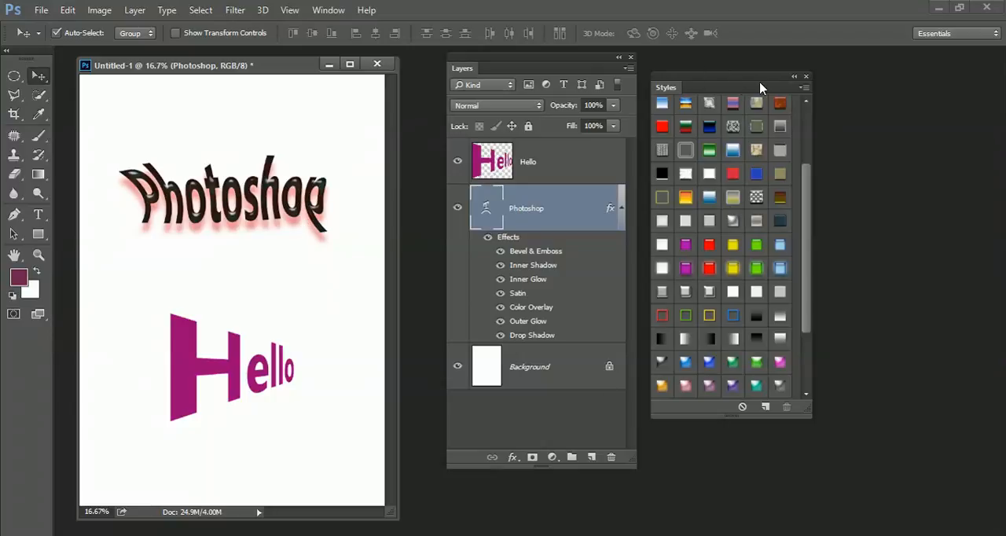
pyautogui.click(511, 459)
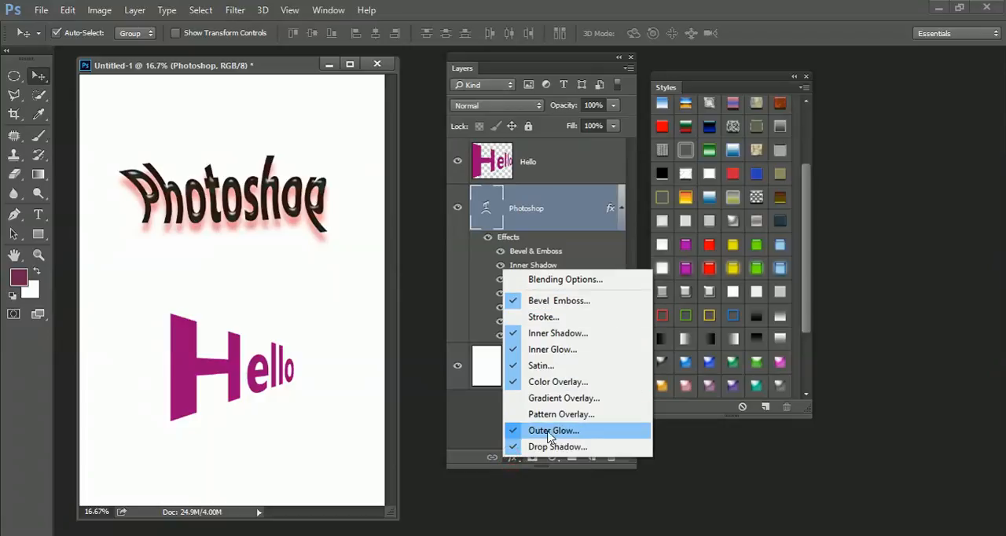
pyautogui.click(736, 457)
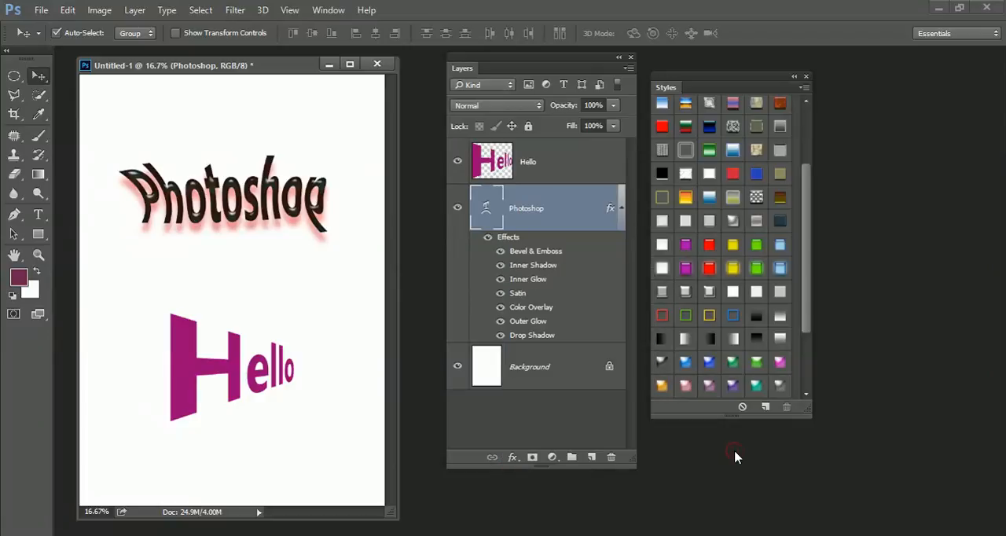